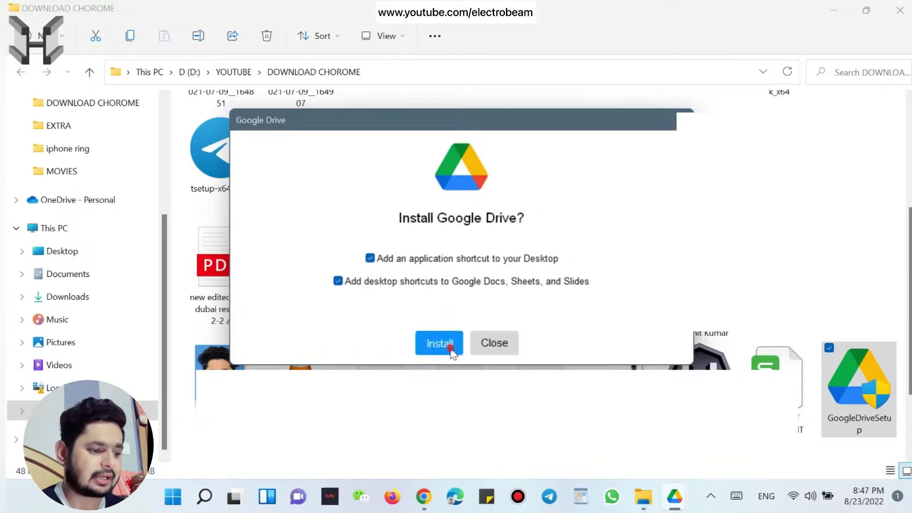
Install Google Drive with desktop shortcuts for the application and for Docs, Sheets and Slides, and minimize the file window.
click(450, 353)
click(835, 11)
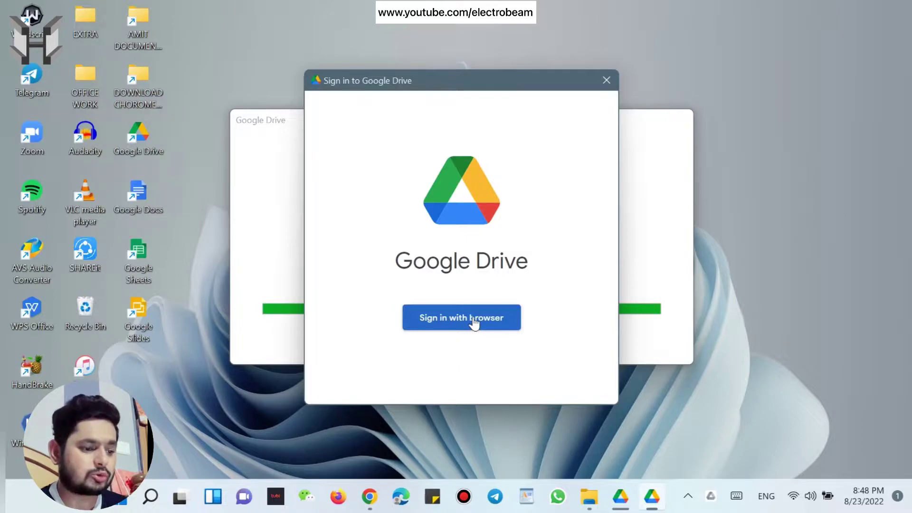
Sign in to Google Drive through the browser with the first listed account and dismiss the leftover installer window.
click(474, 322)
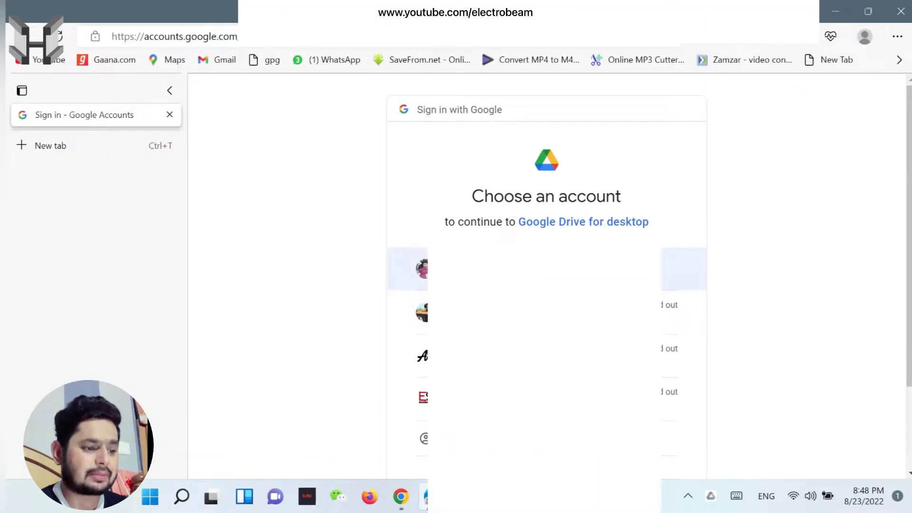
click(523, 269)
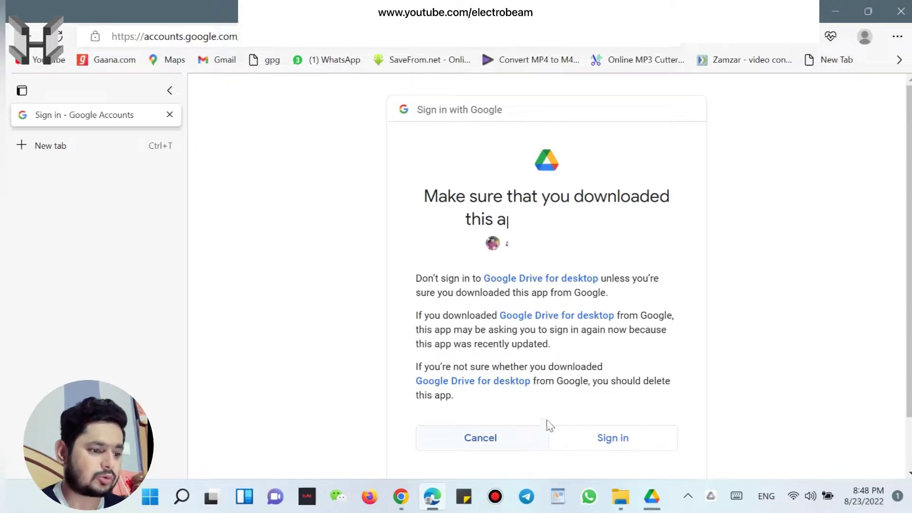
click(616, 438)
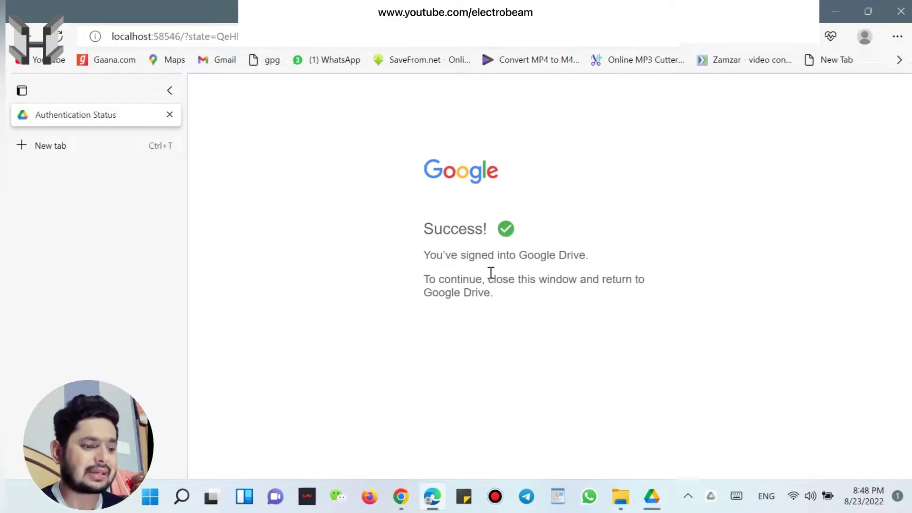
key(ctrl+w)
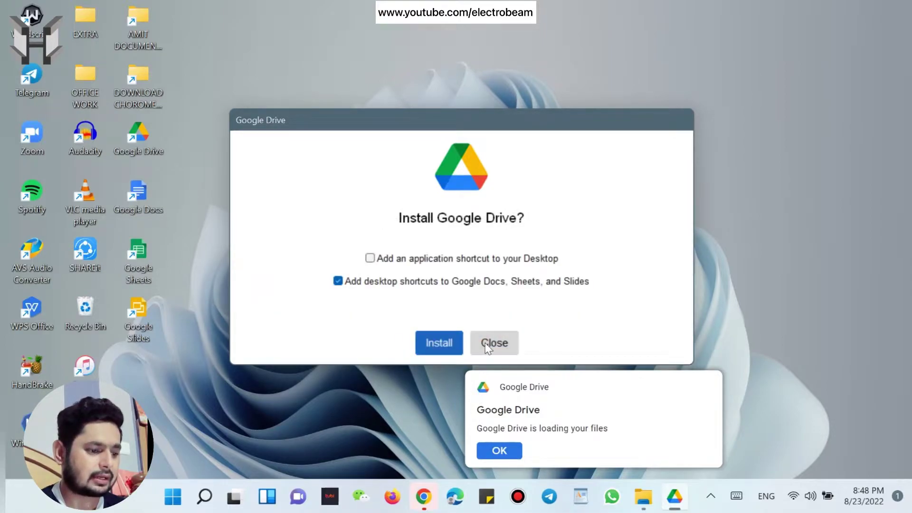
click(487, 348)
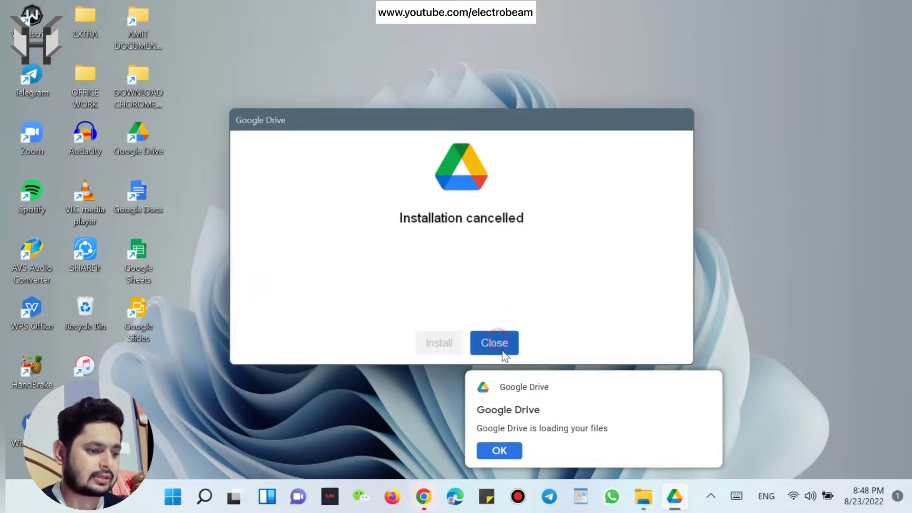
click(504, 350)
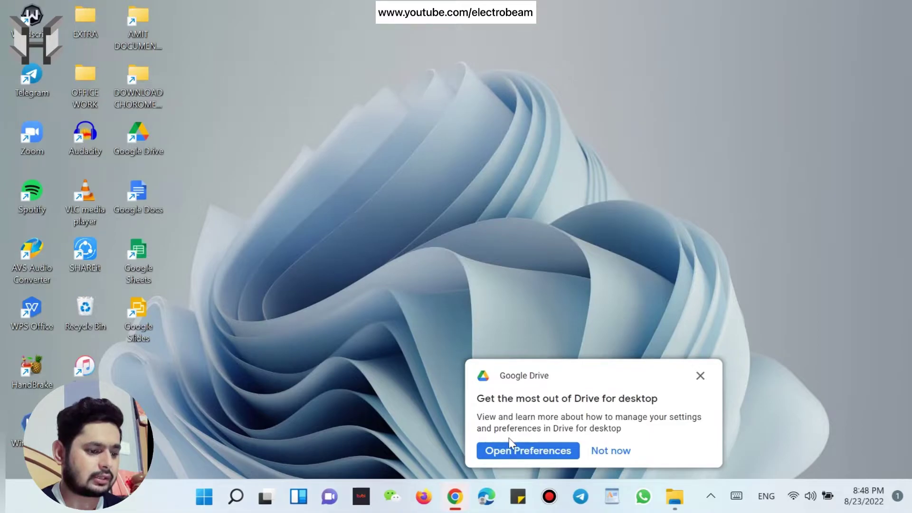
Open the Google Drive preferences, skip the tour, and review the My PC and Google Drive sections.
click(522, 451)
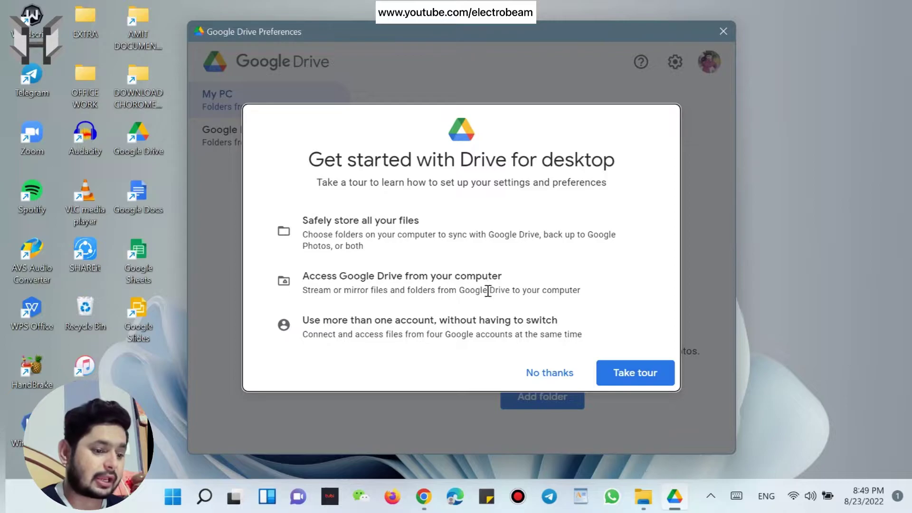
click(541, 373)
click(259, 142)
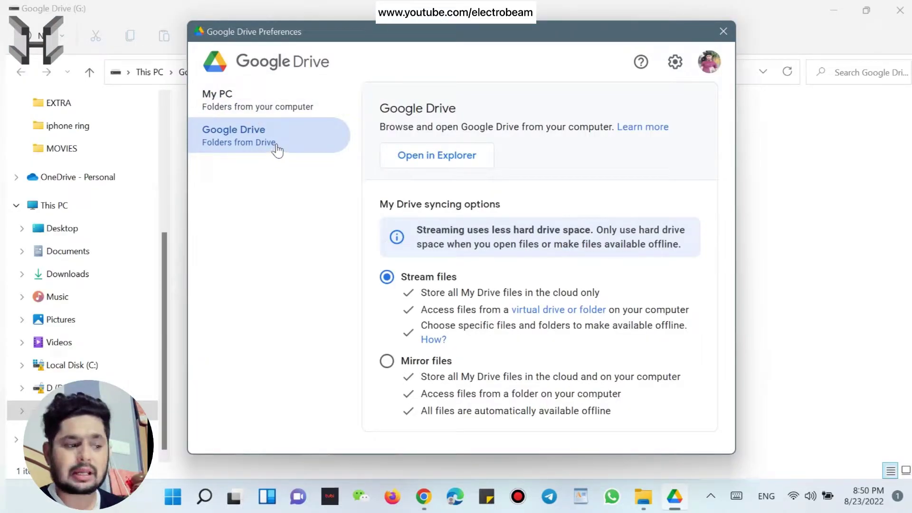
click(272, 109)
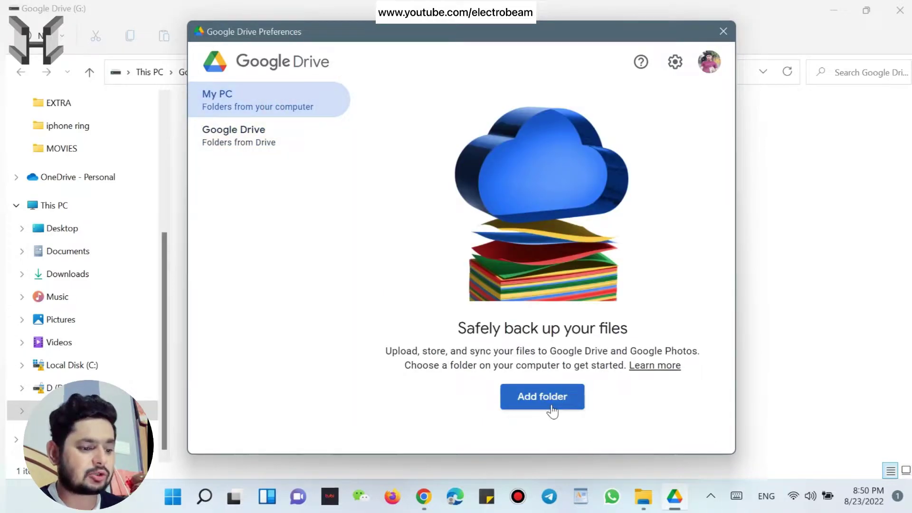
click(245, 134)
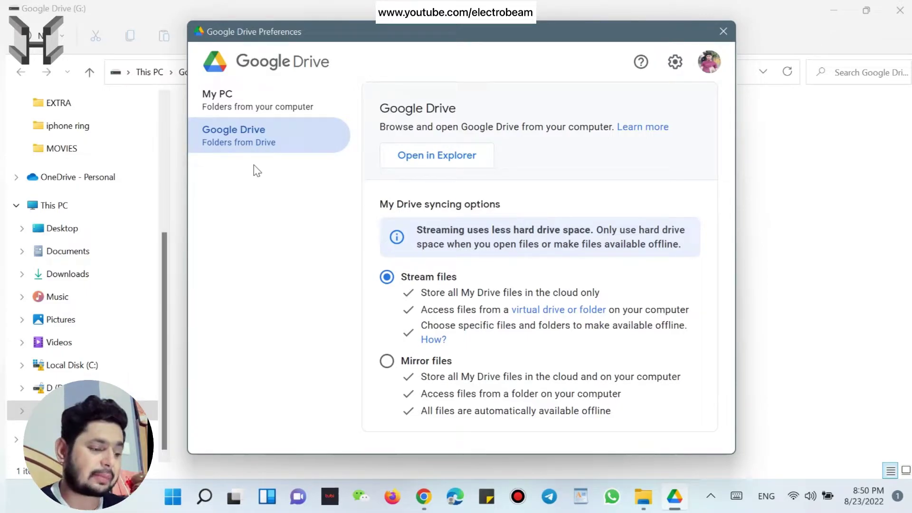
Add the GOOGLE DRIVE folder from the pinned personal documents folder to My PC, set to sync with Google Drive.
click(269, 111)
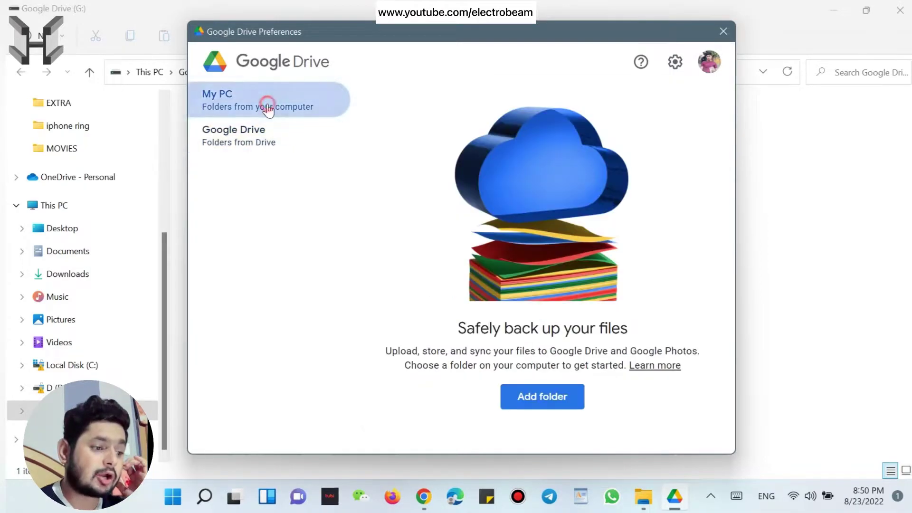
click(534, 398)
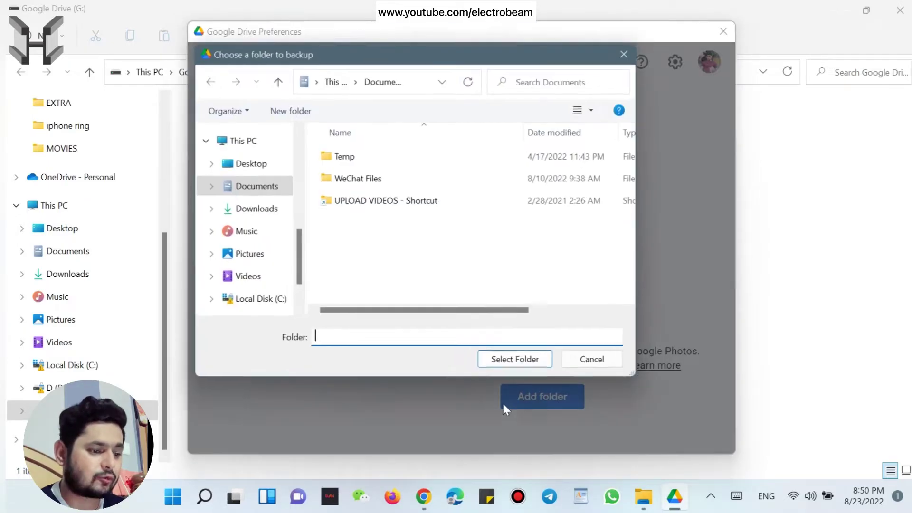
scroll(261, 209, up, 4)
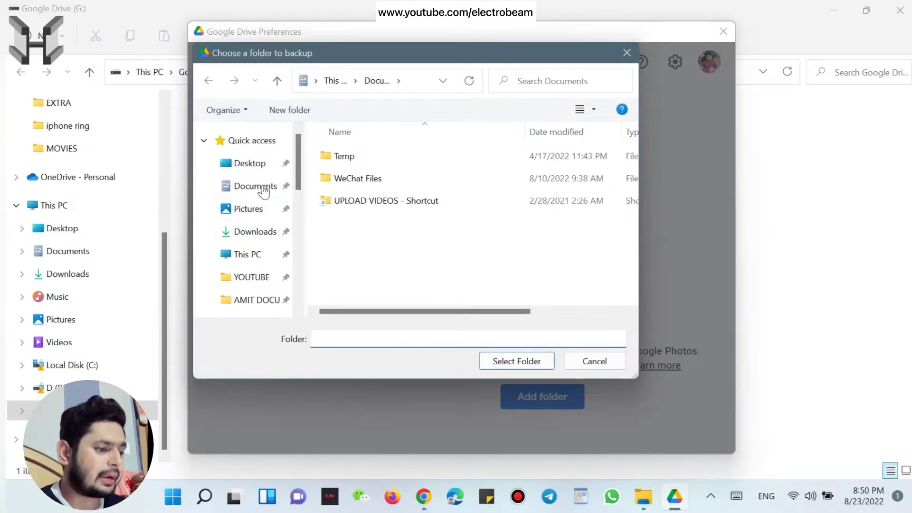
scroll(263, 232, down, 3)
scroll(261, 234, up, 3)
click(258, 300)
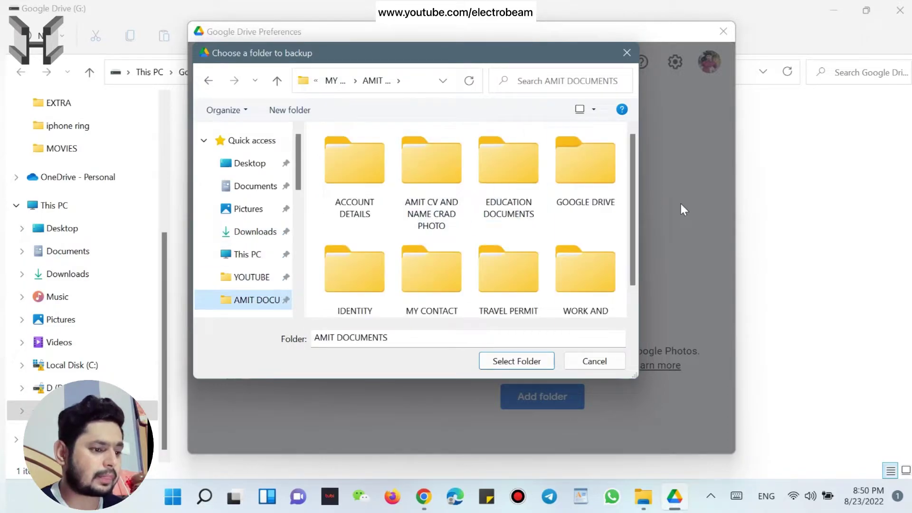
double_click(590, 198)
click(532, 361)
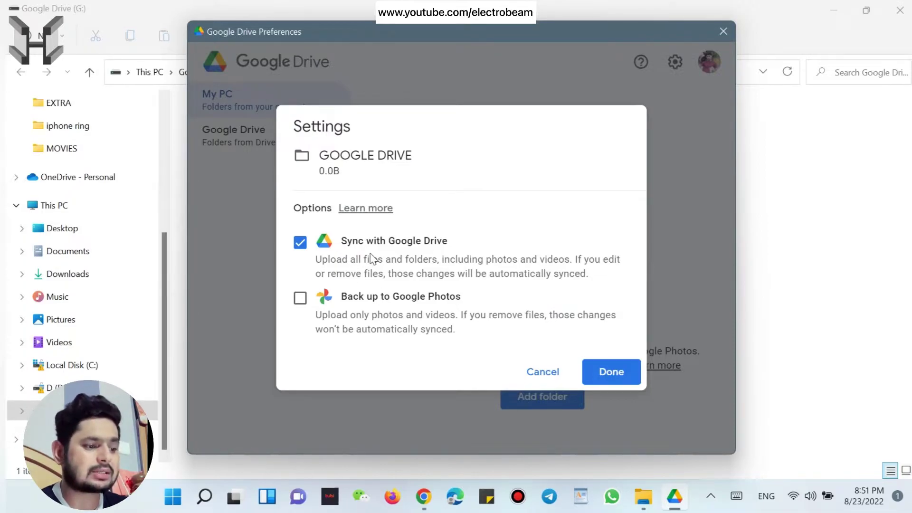
click(620, 375)
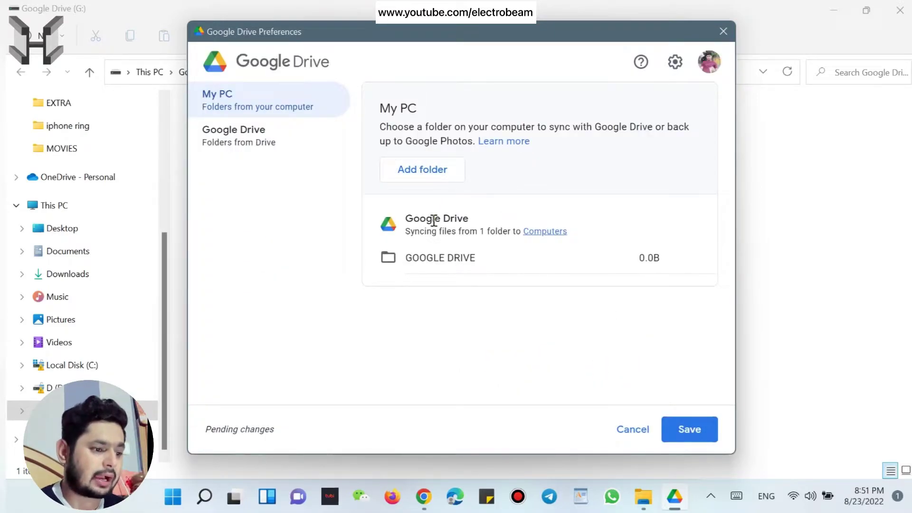
Confirm the sync options of the added GOOGLE DRIVE folder and close the preferences, leaving the desktop clear.
click(441, 259)
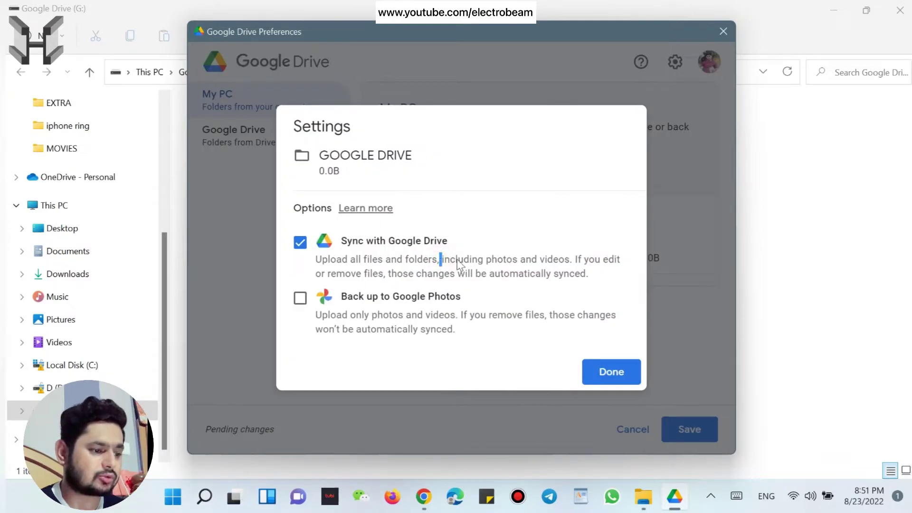
click(624, 371)
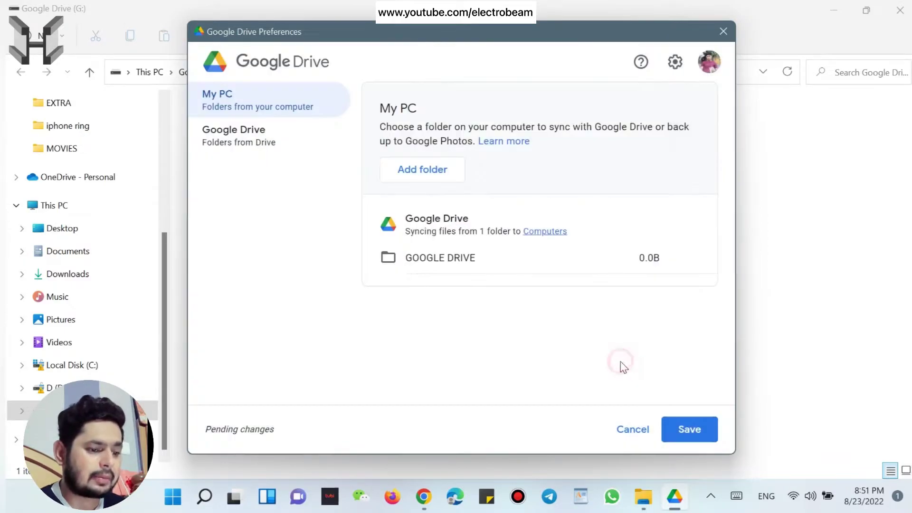
click(727, 33)
click(834, 11)
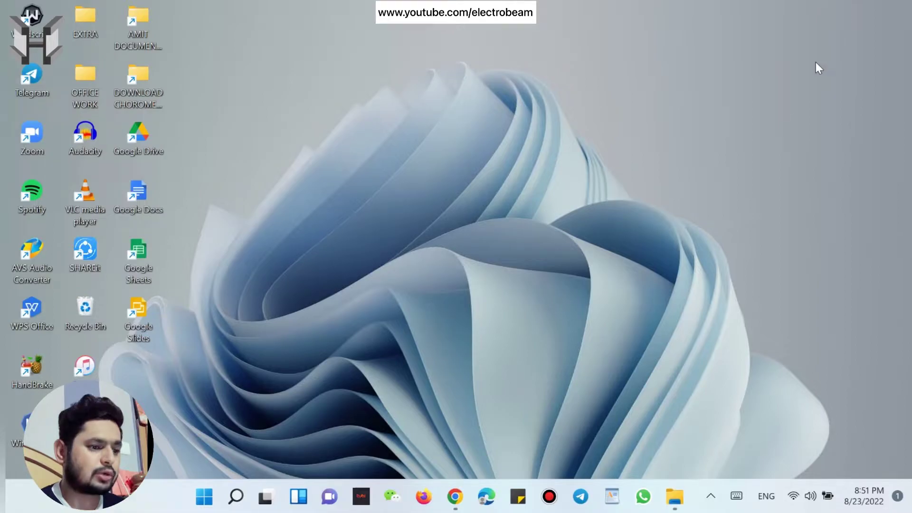
In File Explorer, preview the PNG image 2AB4952F-6FF8-4AD2-8167-E357EF1F4487 in the EXTRA folder and copy it.
click(675, 496)
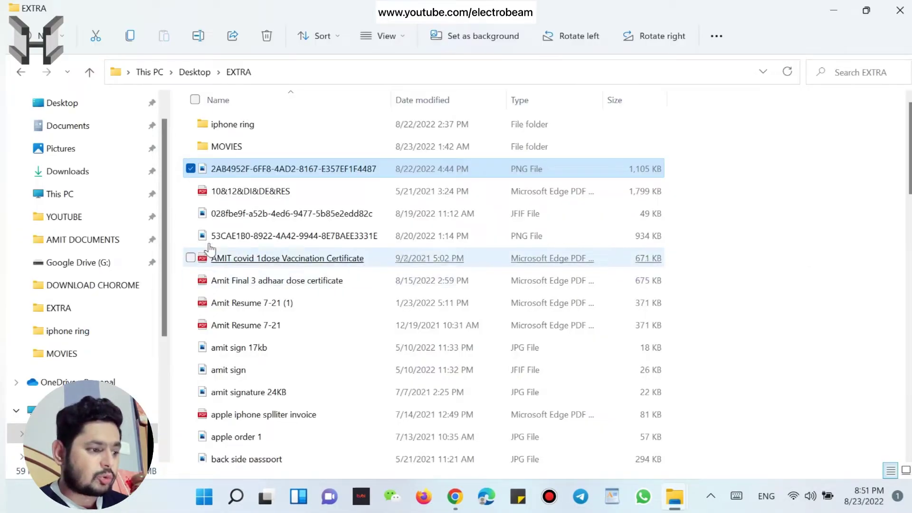
double_click(261, 170)
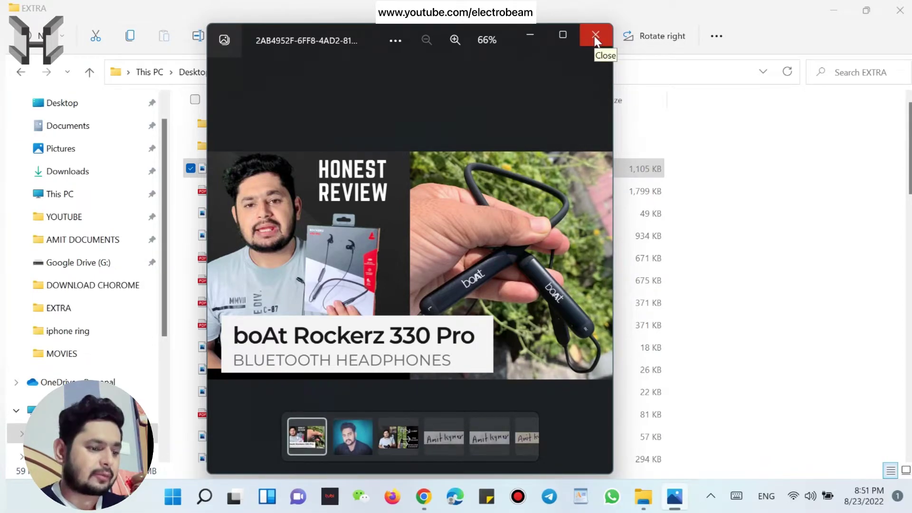
click(595, 40)
right_click(216, 172)
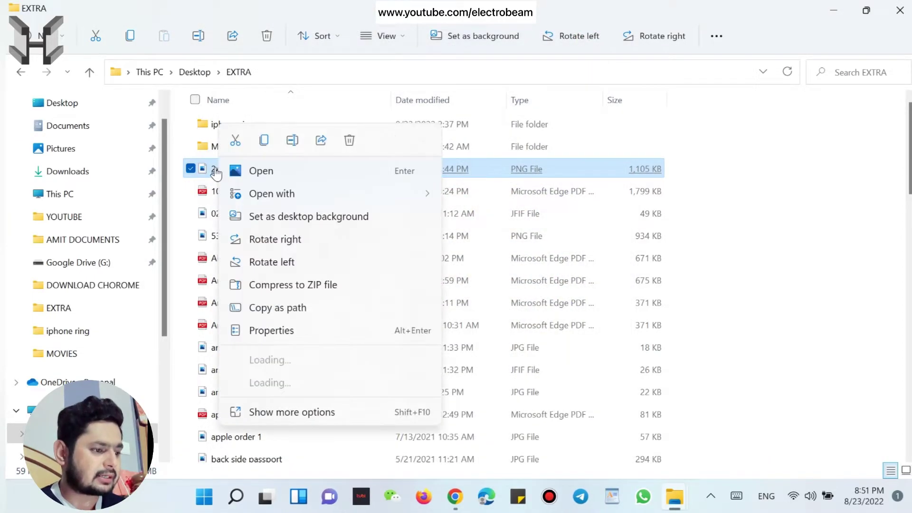
click(263, 140)
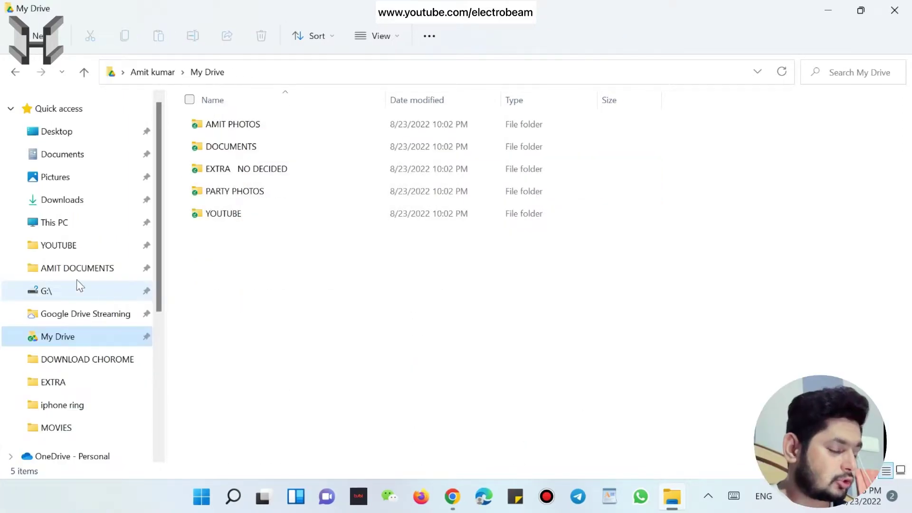
Paste the copied PNG image into the synced GOOGLE DRIVE folder inside the personal documents folder.
scroll(76, 285, down, 3)
scroll(72, 283, up, 3)
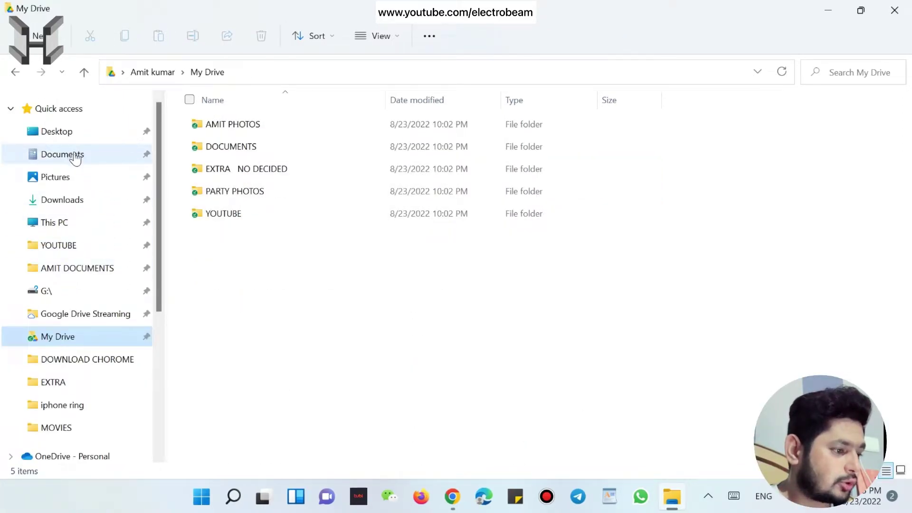
click(18, 72)
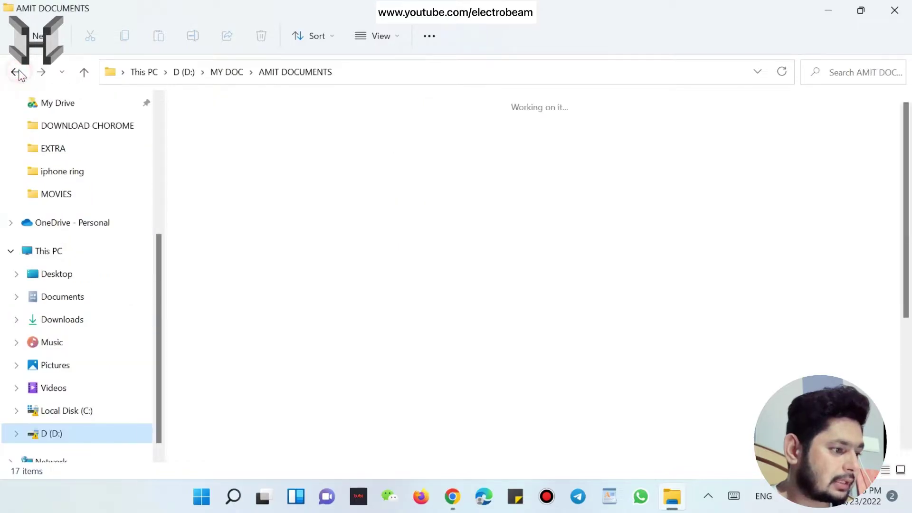
scroll(79, 190, up, 5)
click(71, 263)
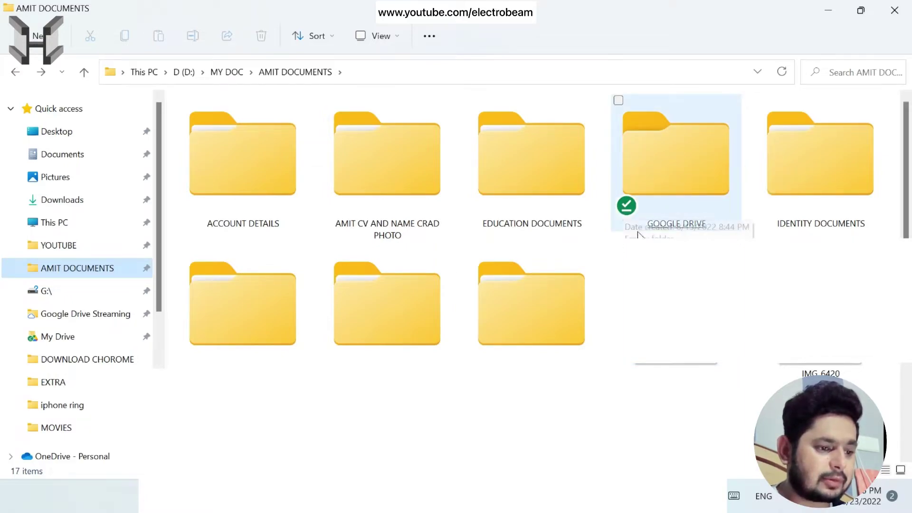
double_click(661, 189)
right_click(329, 157)
click(347, 171)
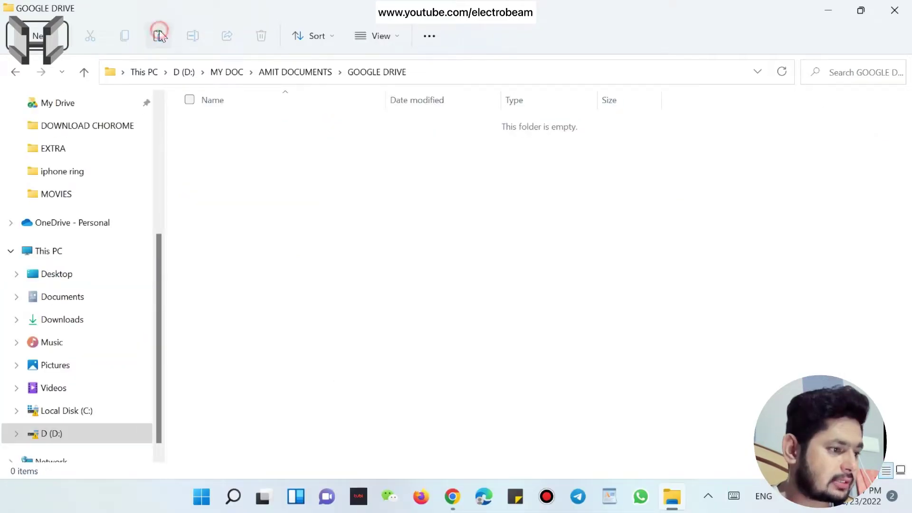
click(324, 224)
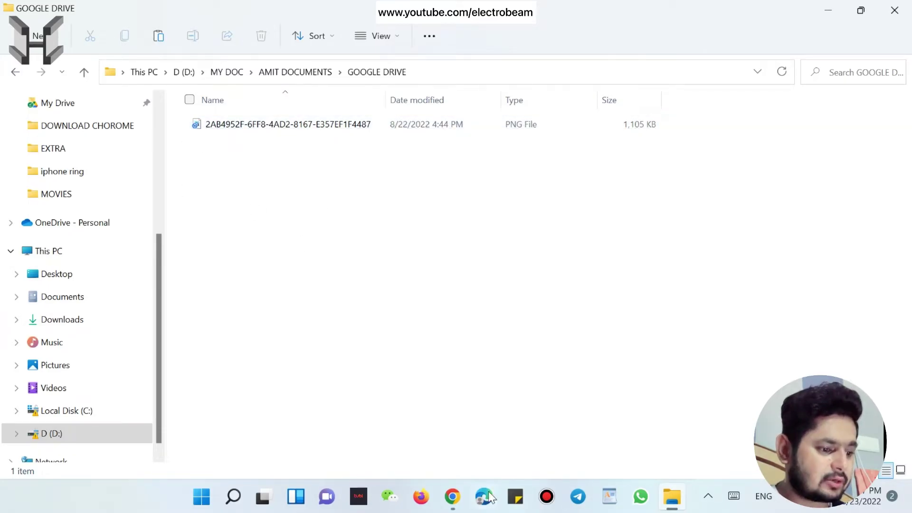
Switch to Google Drive in Chrome and open the synced PNG image from Computers > My PC > GOOGLE DRIVE.
click(452, 497)
click(94, 209)
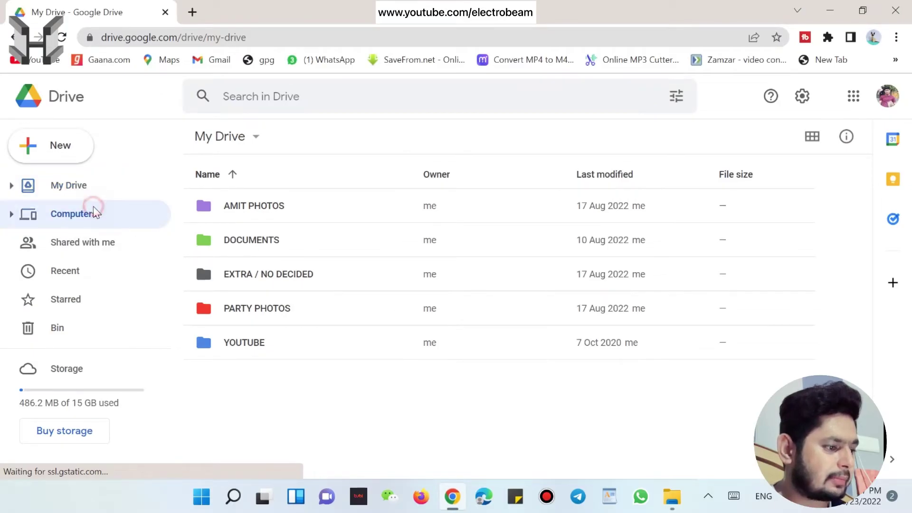
click(248, 196)
double_click(248, 196)
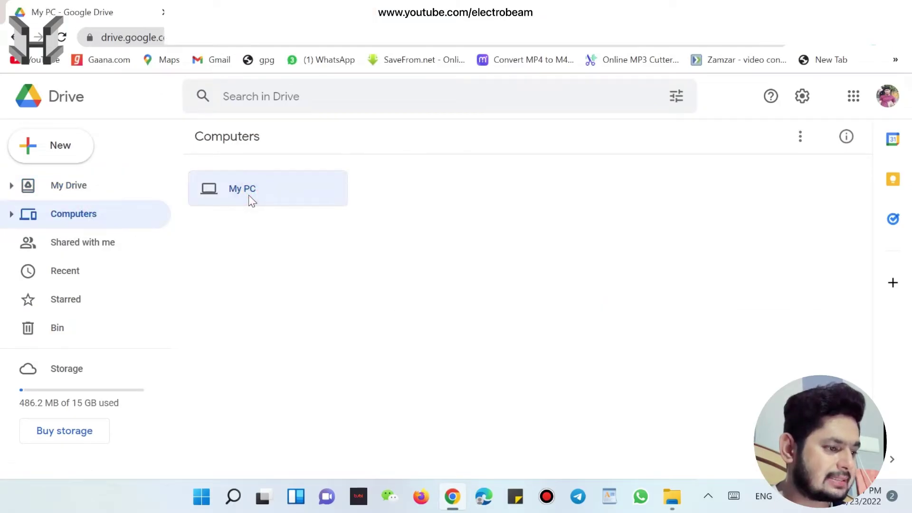
double_click(291, 215)
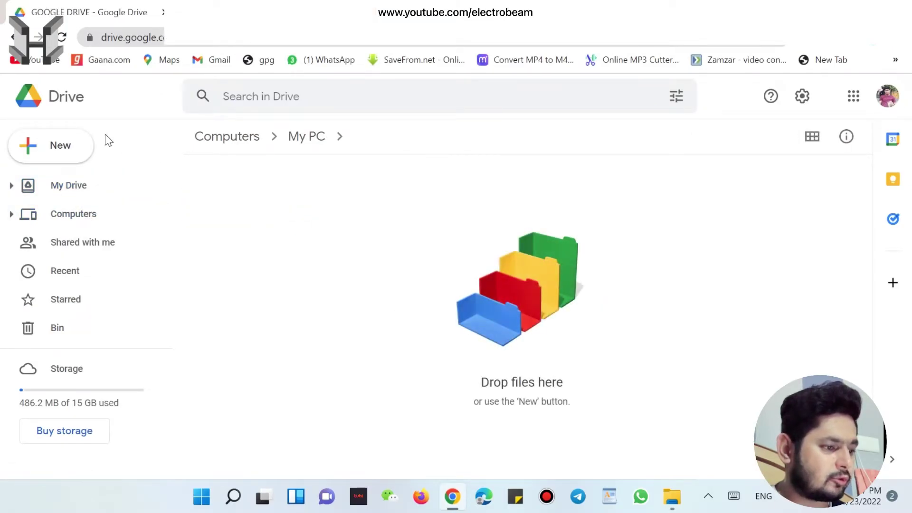
click(12, 37)
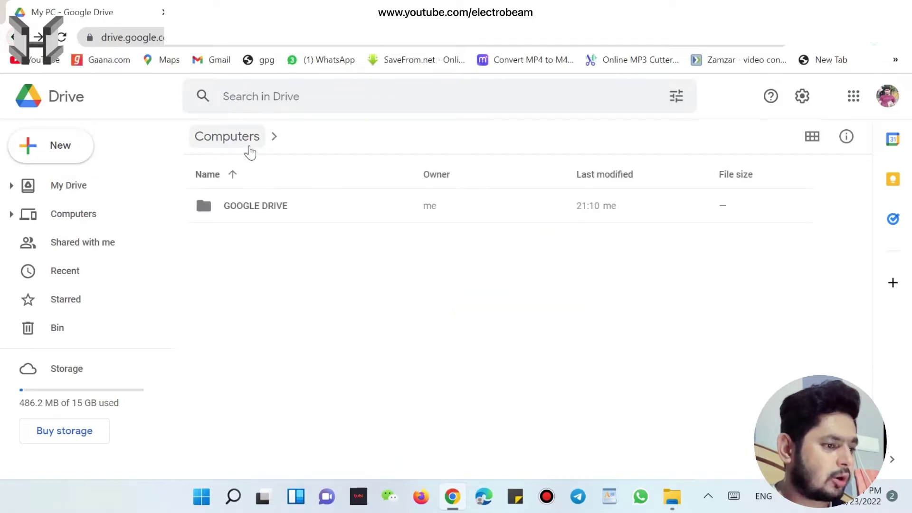
double_click(248, 209)
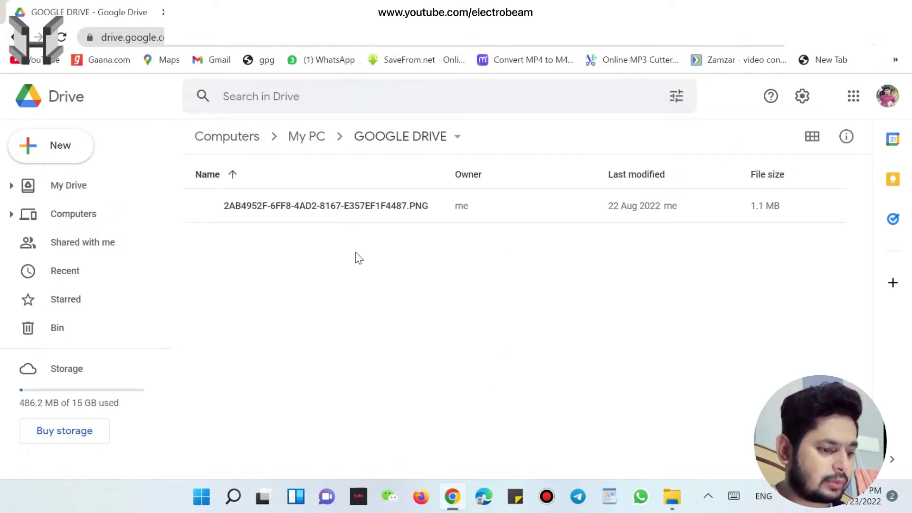
double_click(291, 216)
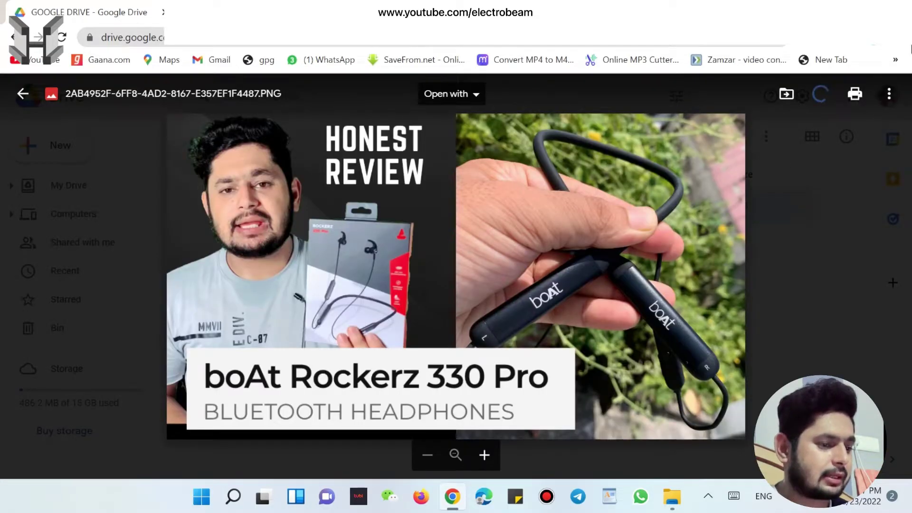
Close the image preview and remove the PNG image from the online GOOGLE DRIVE folder.
click(23, 93)
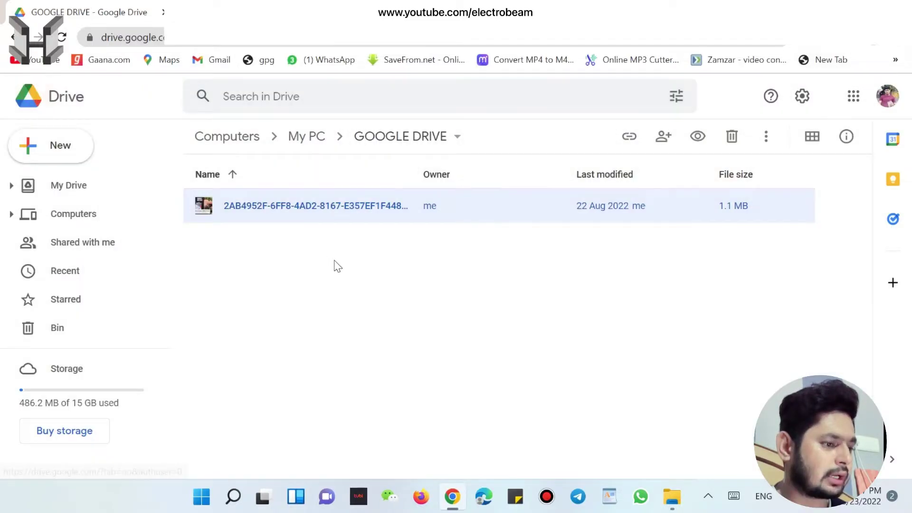
right_click(312, 206)
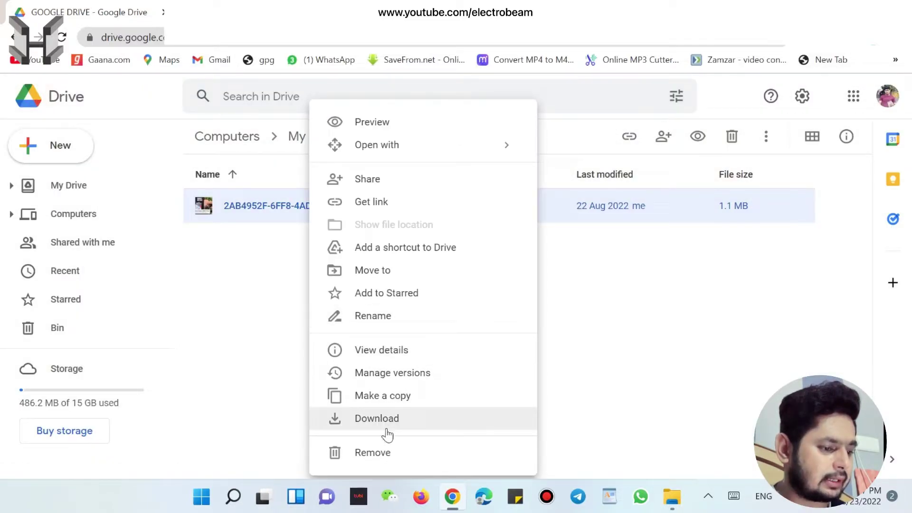
click(384, 453)
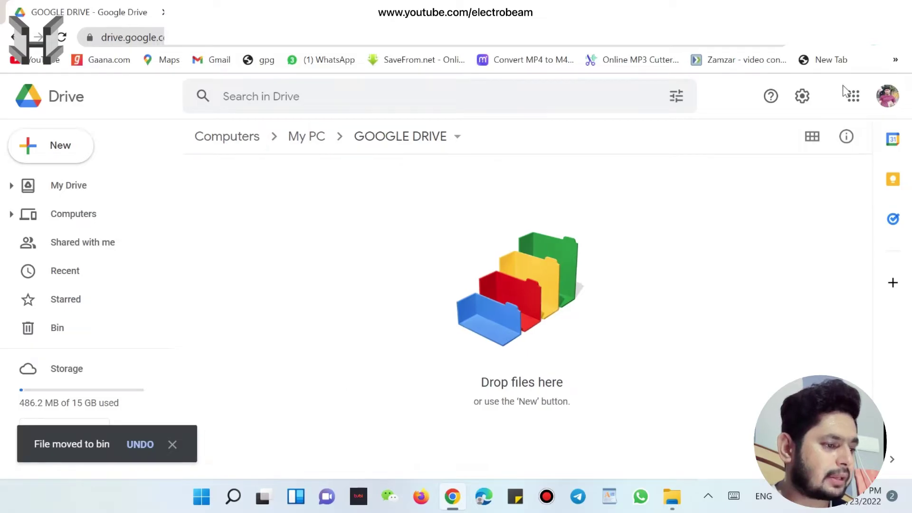
Switch to File Explorer and check the local GOOGLE DRIVE folder for the PNG's removal, leaving the desktop clear.
key(super+Down)
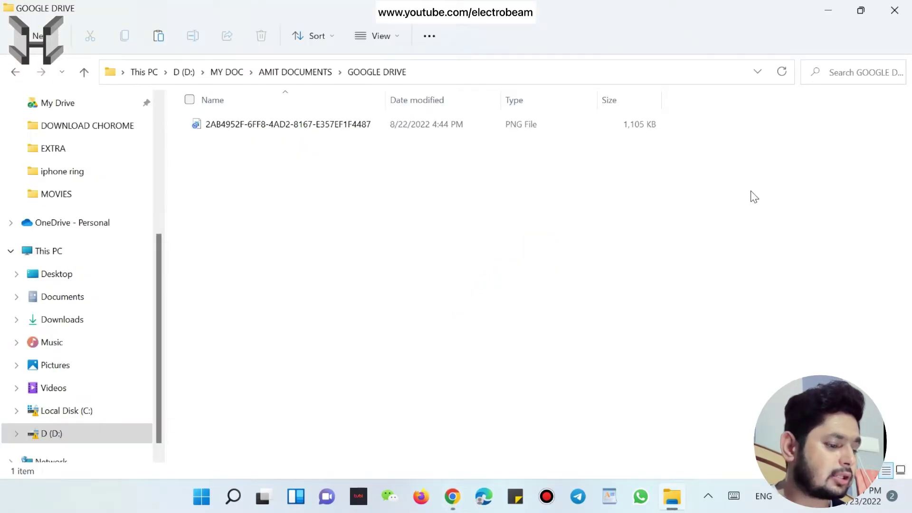
key(super+Tab)
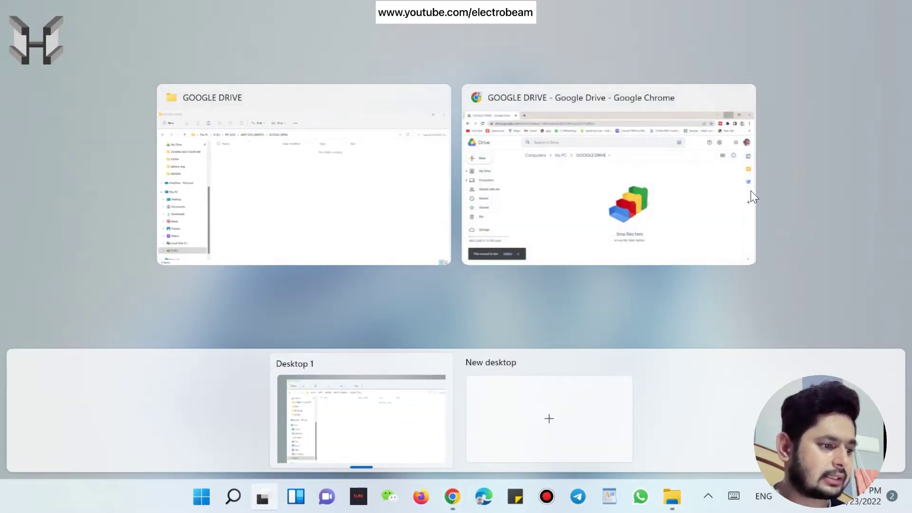
click(326, 223)
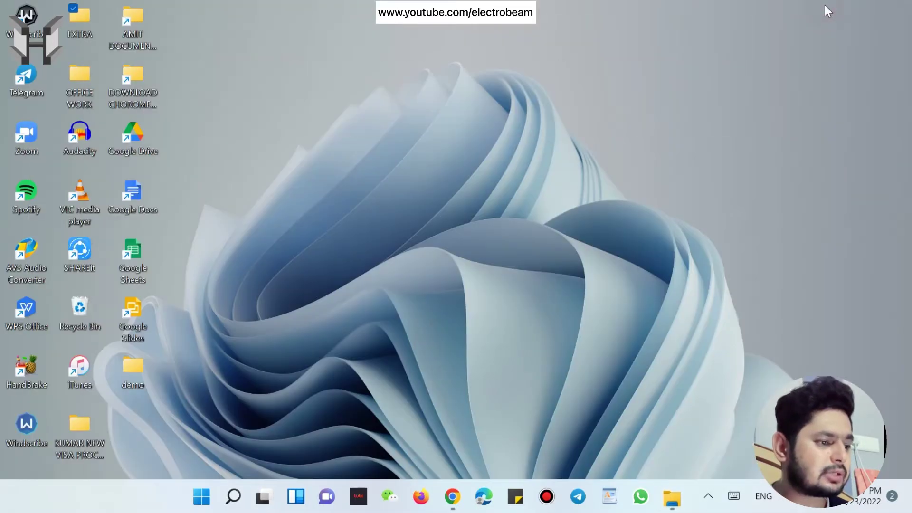
click(827, 9)
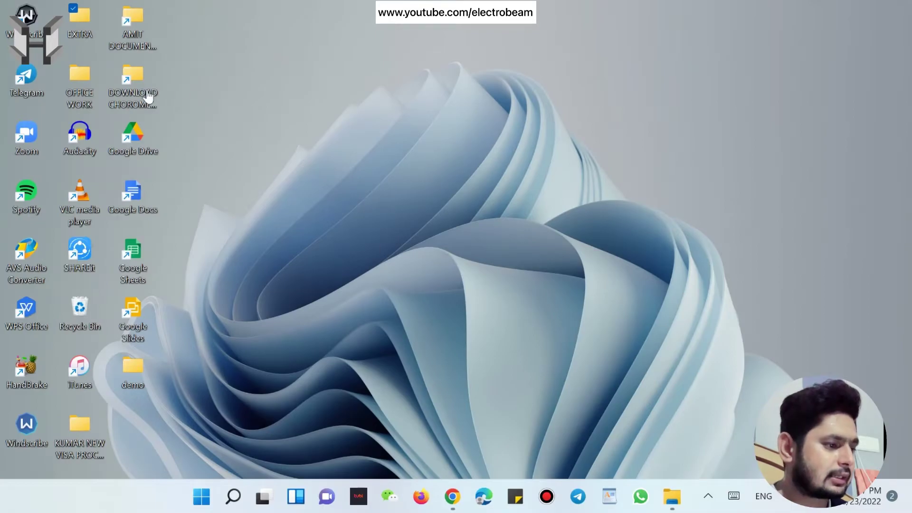
Copy the image 028fbe9f-a52b-4ed6-9477-5b85e2edd82c from the demo folder on the desktop and minimize that folder.
double_click(135, 368)
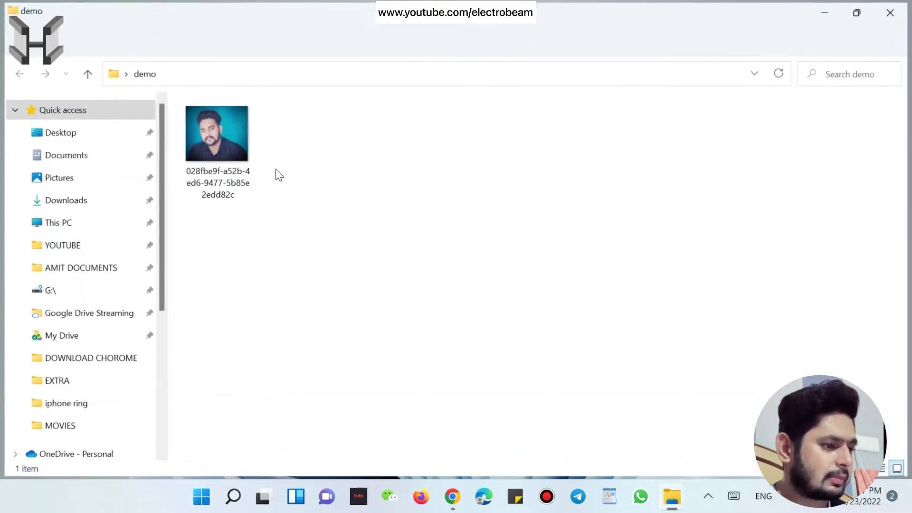
right_click(219, 126)
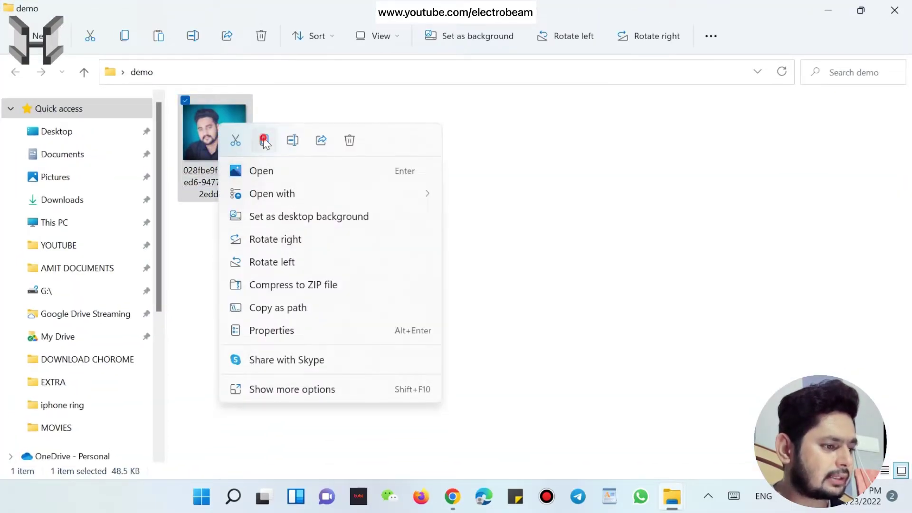
click(265, 140)
click(828, 10)
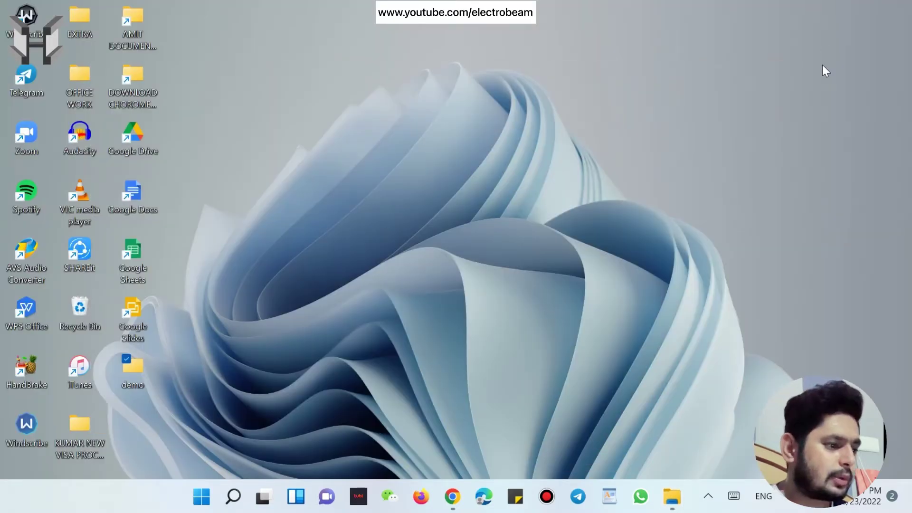
Bring back the local GOOGLE DRIVE folder and paste the copied image into it.
key(super+Tab)
click(423, 213)
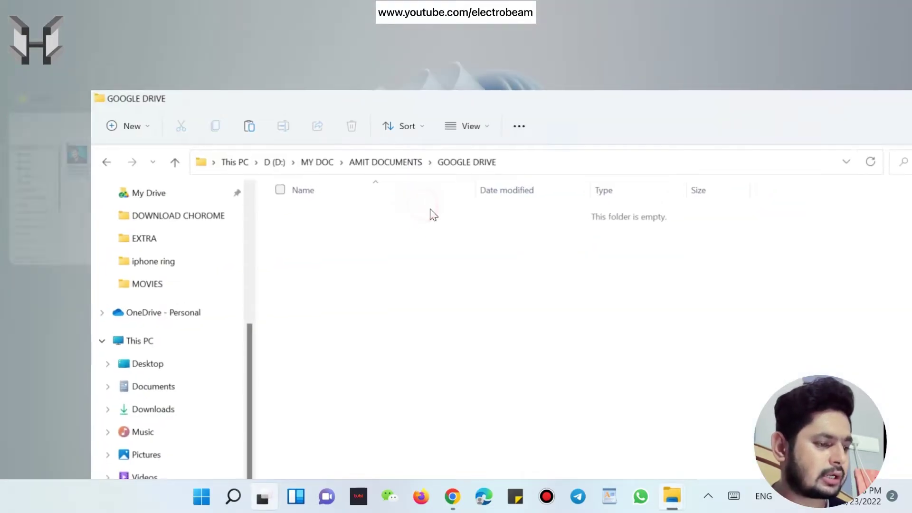
right_click(384, 184)
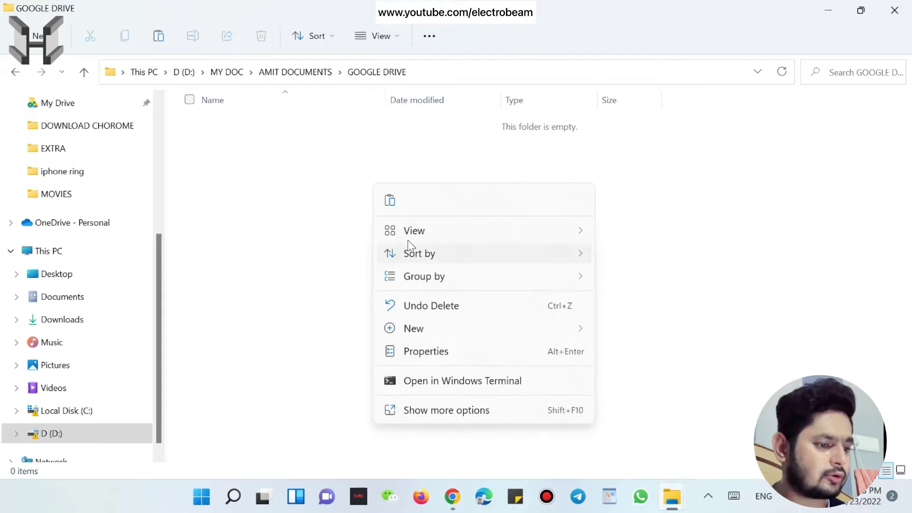
click(387, 200)
Delete the pasted image from the local folder and reopen Computers > My PC > GOOGLE DRIVE in Chrome to check the removal.
right_click(307, 124)
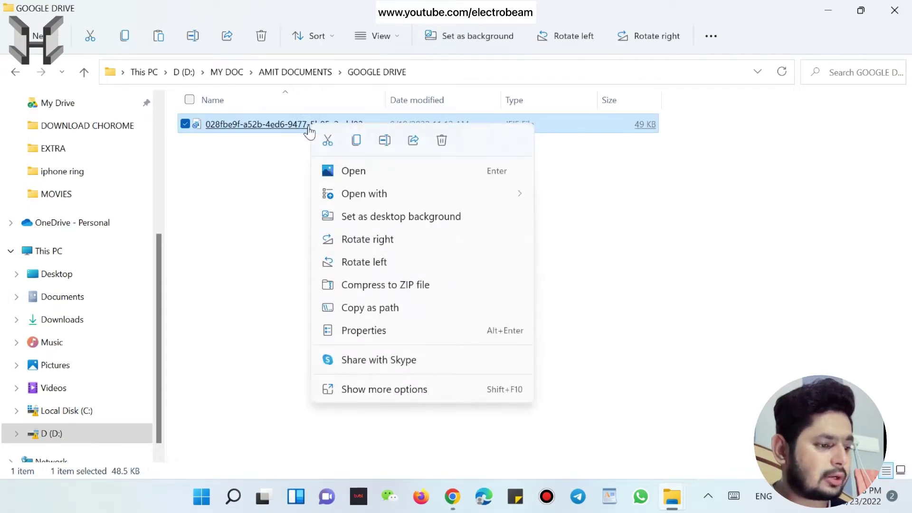
click(441, 141)
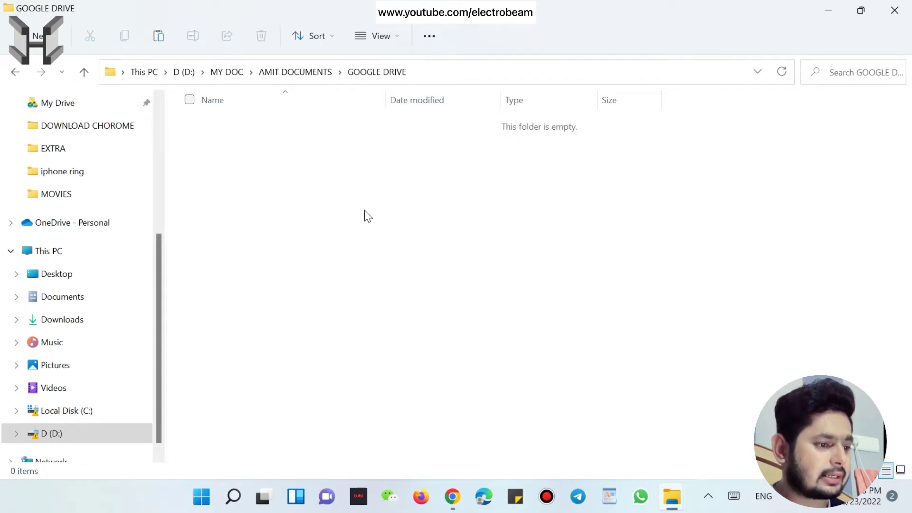
click(452, 497)
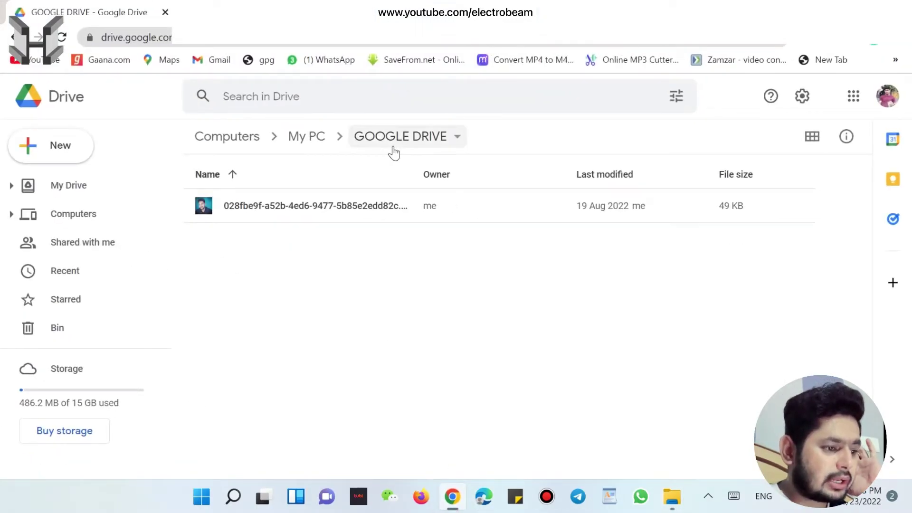
click(256, 138)
double_click(272, 190)
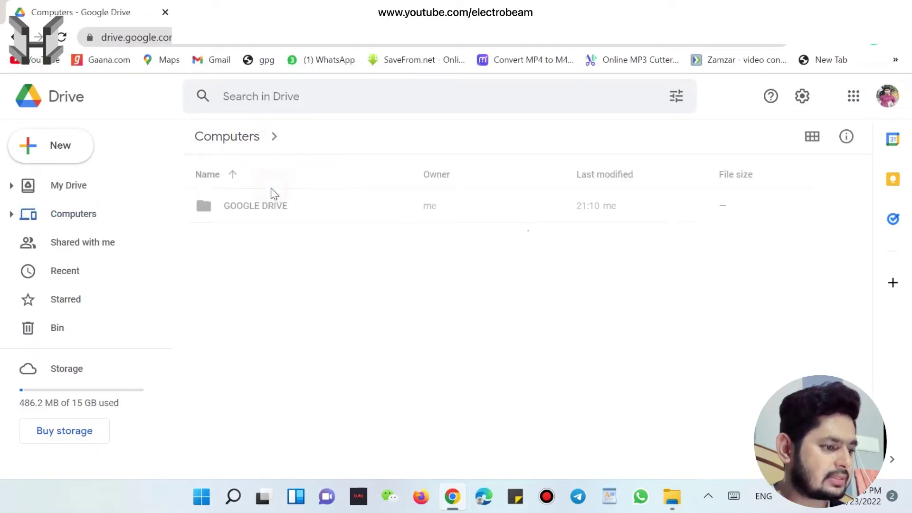
double_click(291, 212)
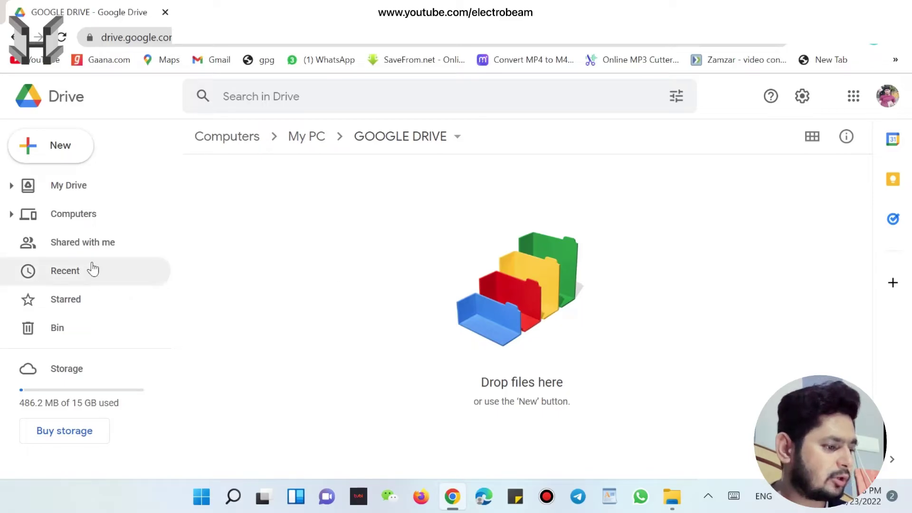
Restore the 028fbe9f JFIF image from the Drive bin and check the GOOGLE DRIVE folder for it online and in File Explorer.
click(66, 329)
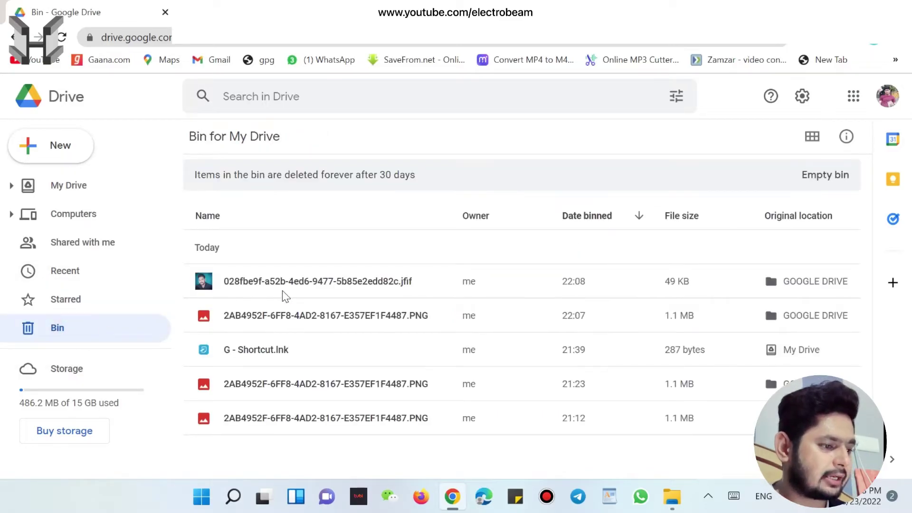
right_click(324, 285)
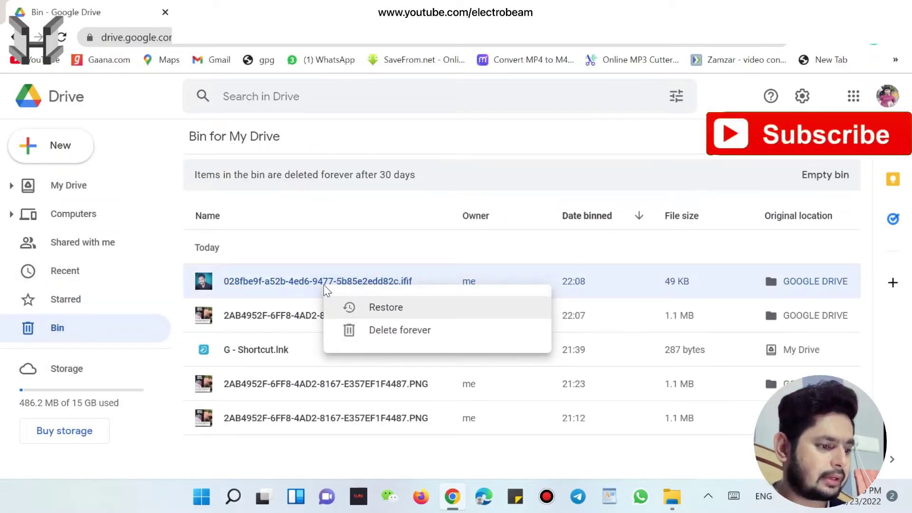
click(374, 316)
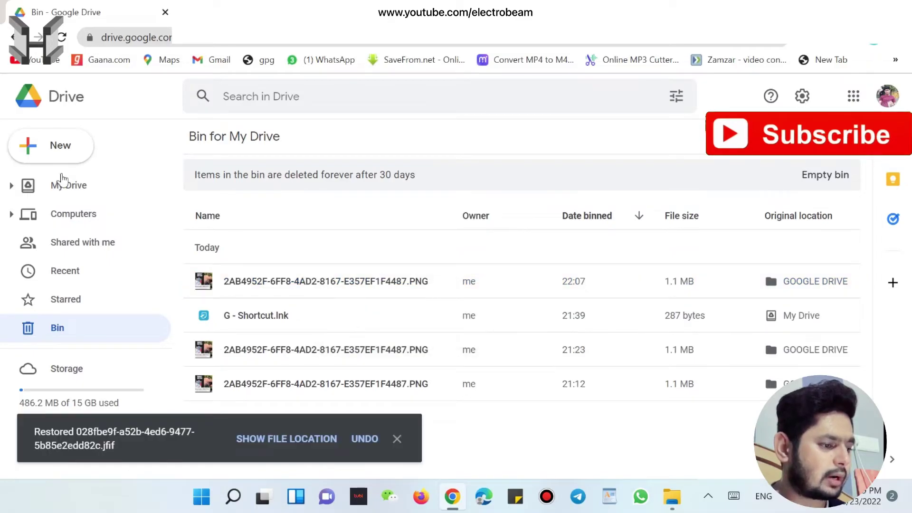
click(287, 439)
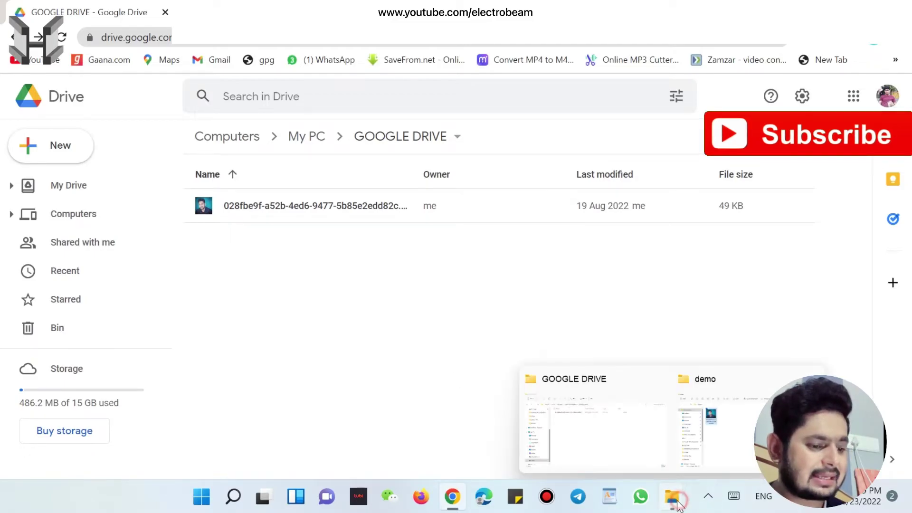
click(635, 463)
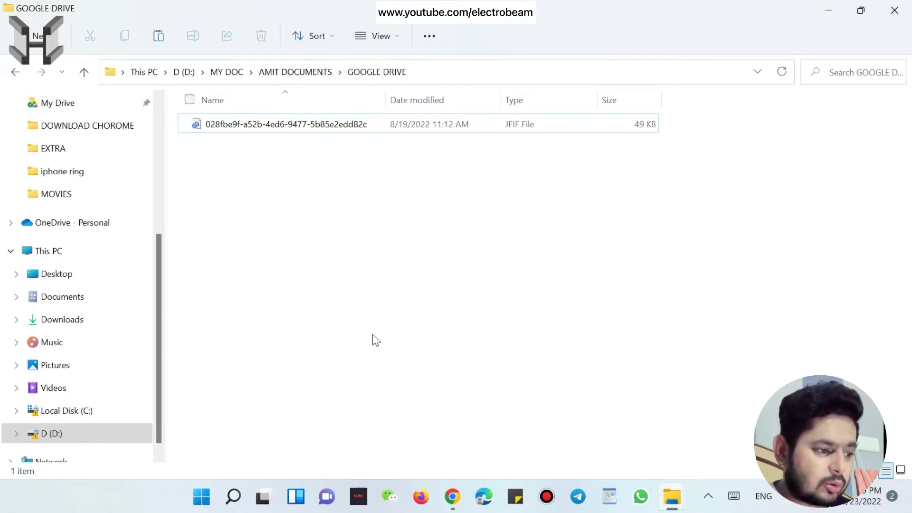
View the Google Drive Streaming and My Drive folders in File Explorer, and return to Google Drive Streaming.
scroll(76, 333, up, 4)
click(76, 316)
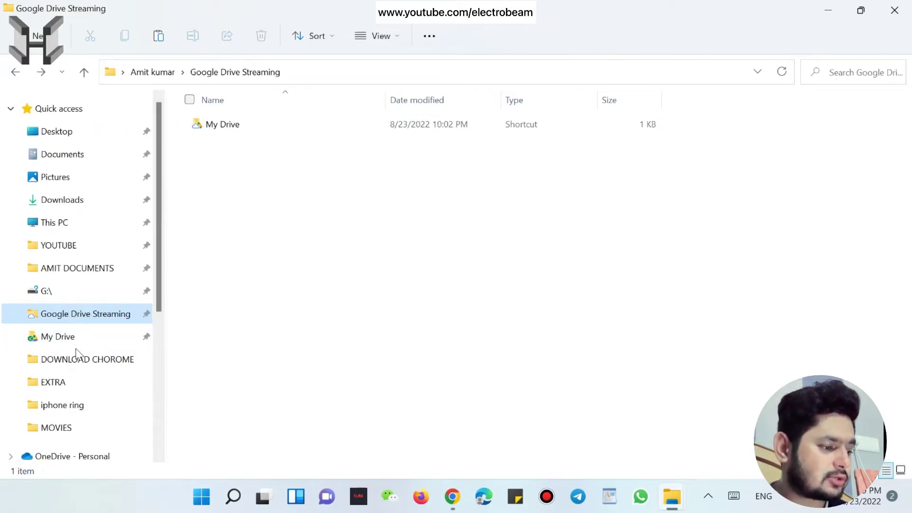
click(66, 338)
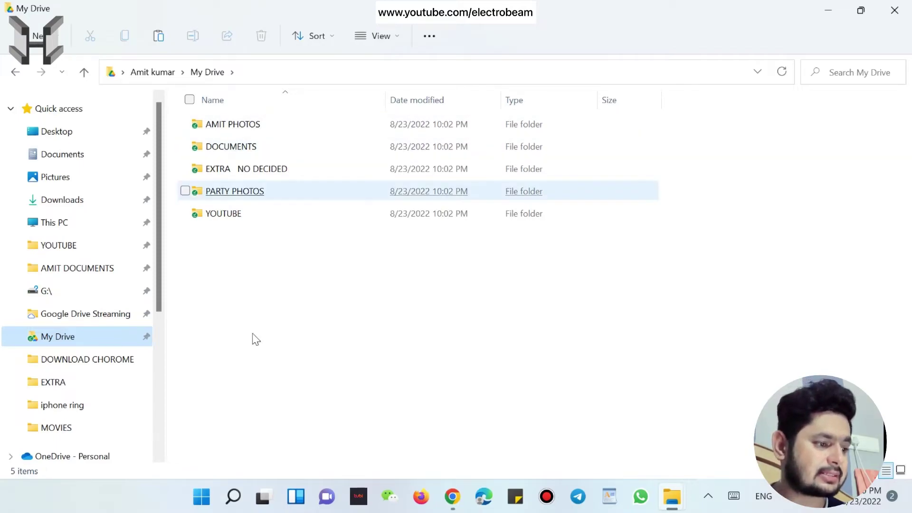
click(15, 72)
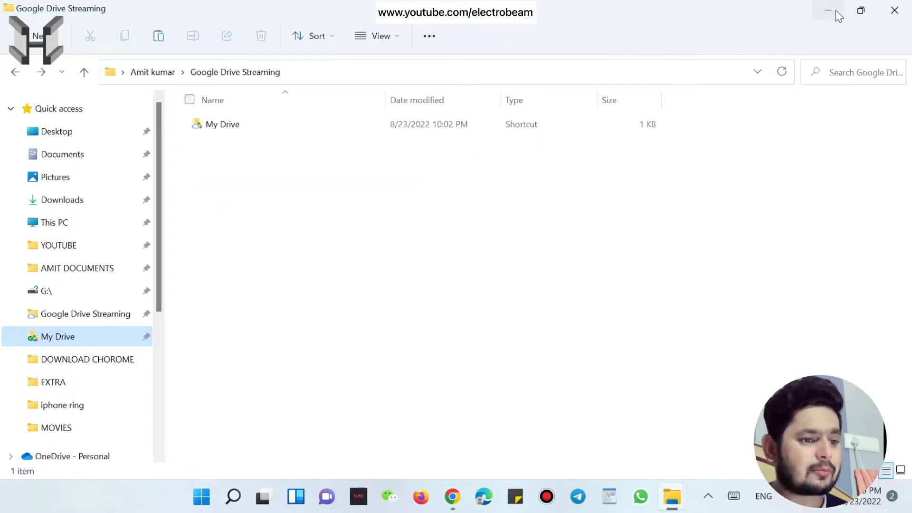